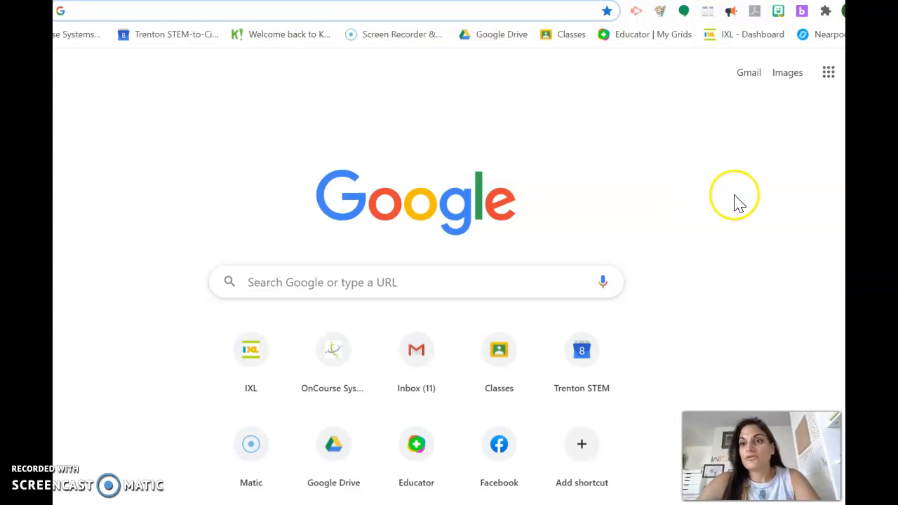
Open Google Calendar from the Google apps launcher.
{"action": "left_click", "coordinate": [833, 82]}
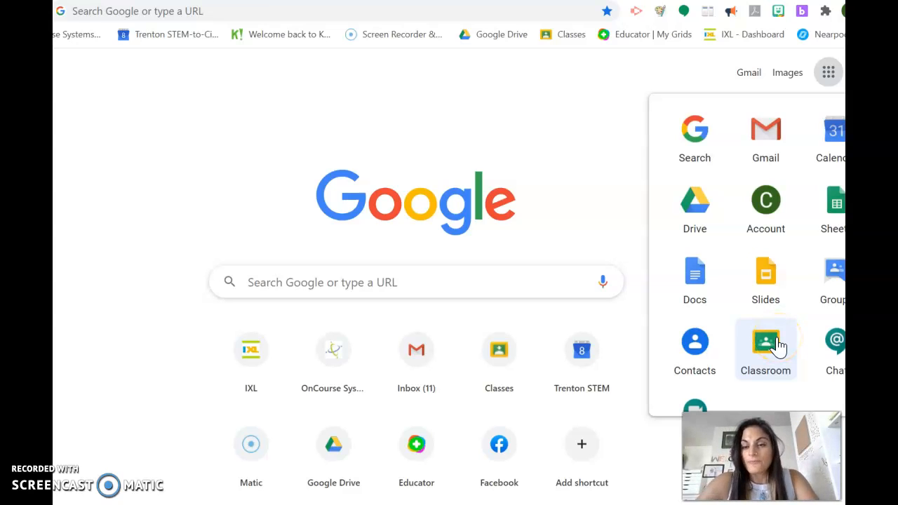
{"action": "left_click", "coordinate": [775, 139]}
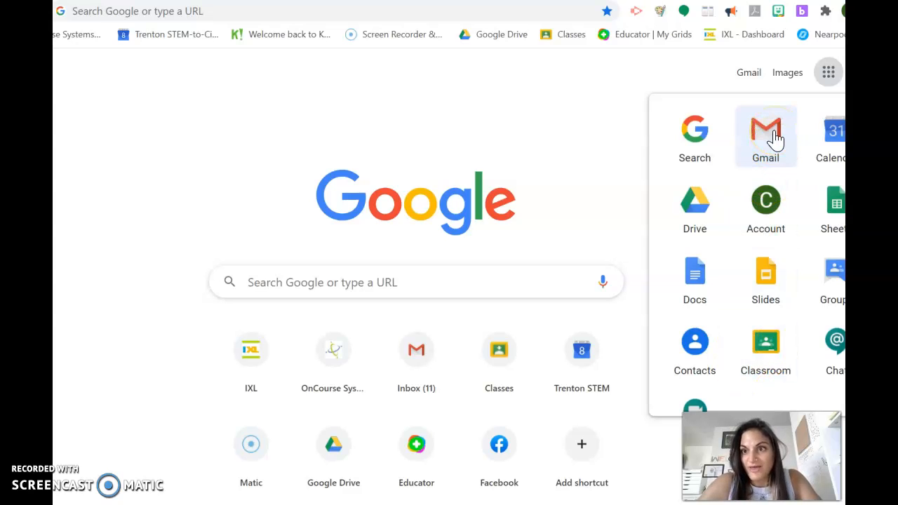
{"action": "left_click", "coordinate": [715, 198]}
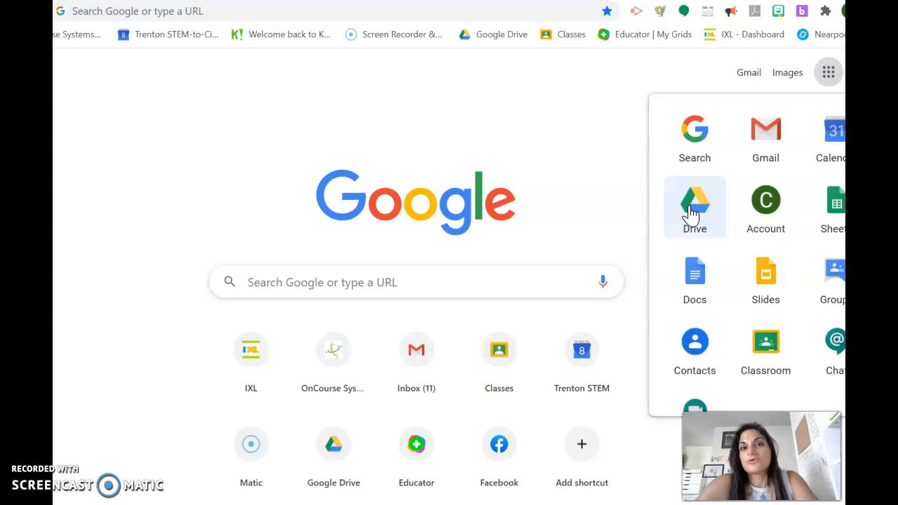
{"action": "left_click", "coordinate": [833, 148]}
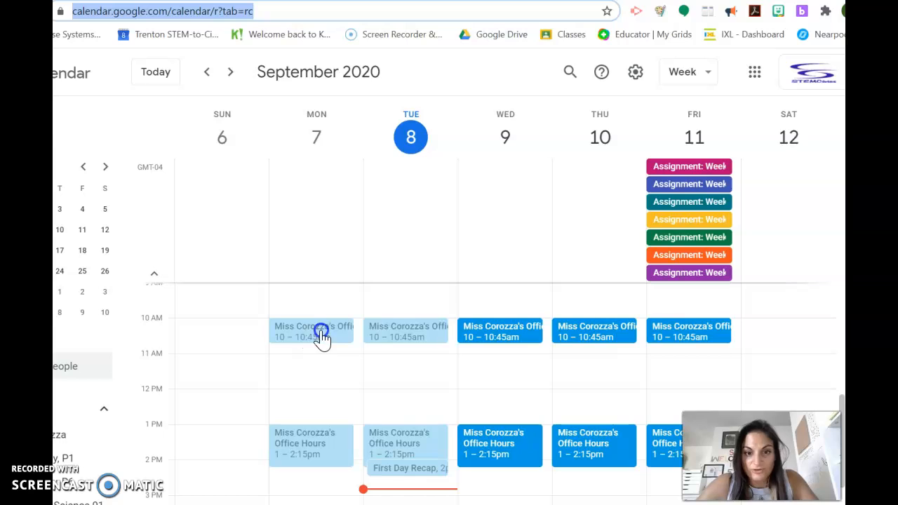
Create a new event at 8 AM on Tuesday, September 8 titled Algebra 1.
{"action": "left_click", "coordinate": [580, 401]}
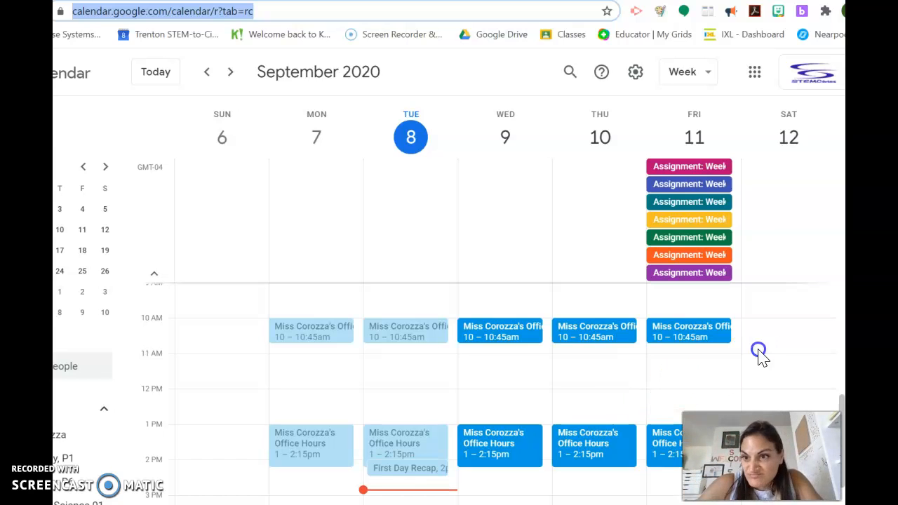
{"action": "scroll", "coordinate": [784, 335], "scroll_direction": "up", "scroll_amount": 2}
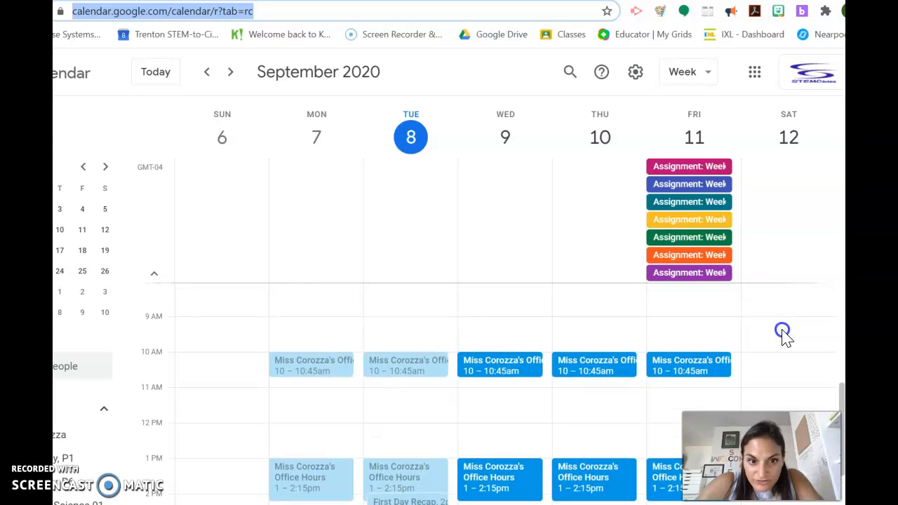
{"action": "scroll", "coordinate": [784, 335], "scroll_direction": "up", "scroll_amount": 1}
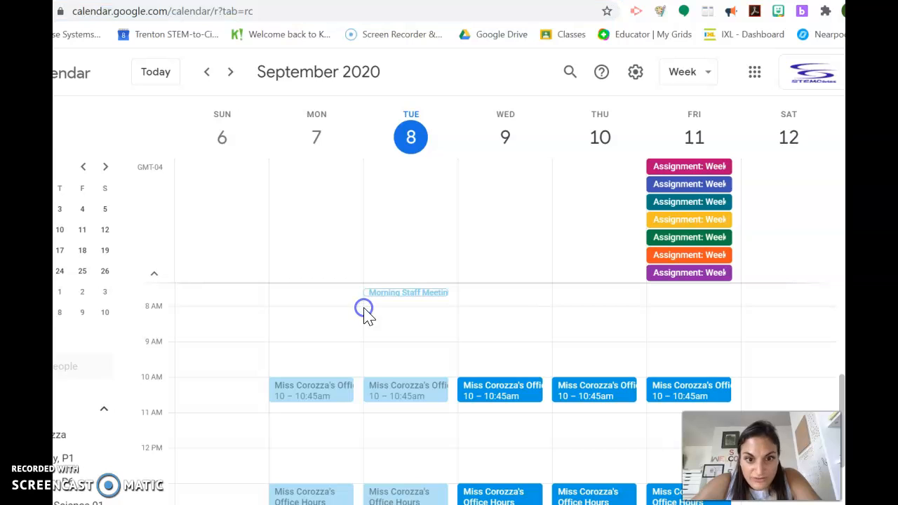
{"action": "left_click", "coordinate": [364, 309]}
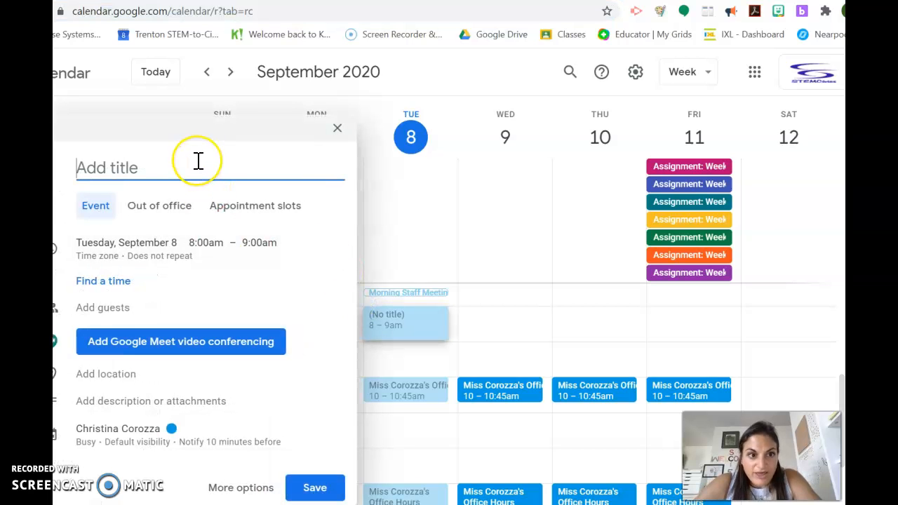
{"action": "type", "text": "Al"}
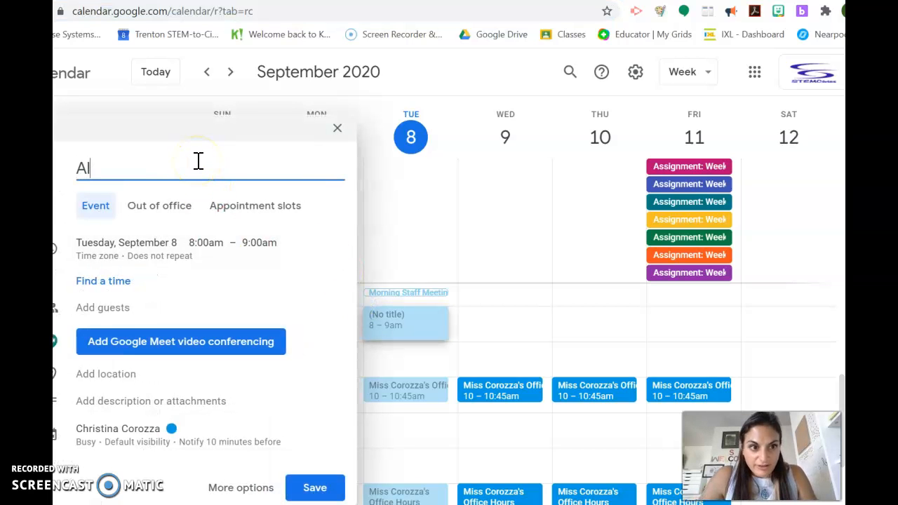
{"action": "type", "text": "gebra 1"}
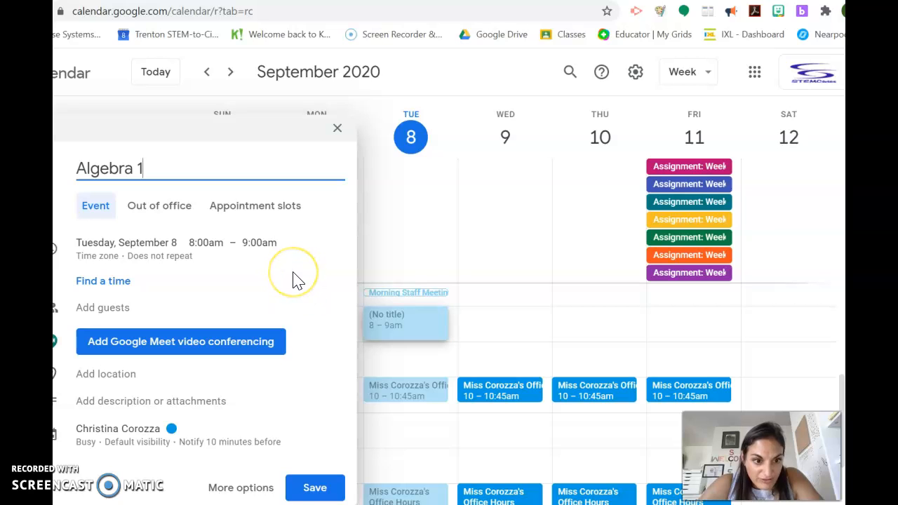
Set the Algebra 1 event's colour to Tomato.
{"action": "left_click", "coordinate": [167, 442]}
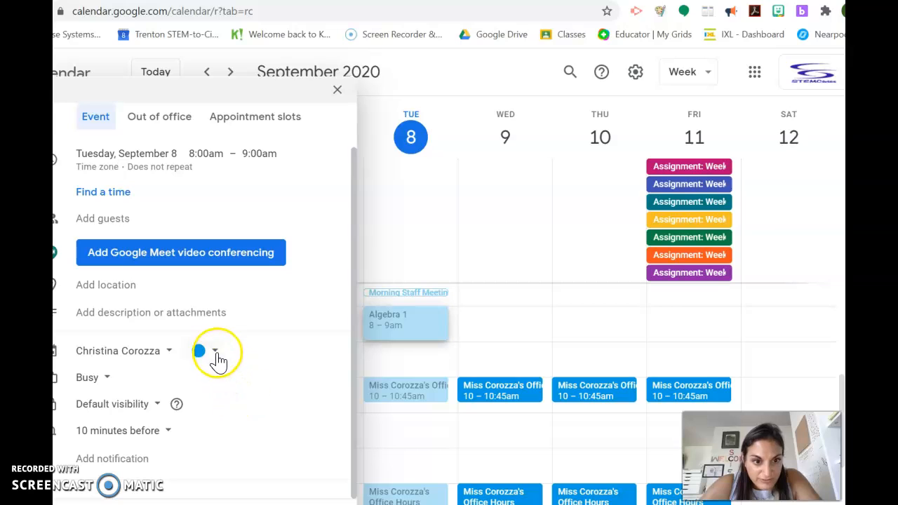
{"action": "left_click", "coordinate": [216, 355]}
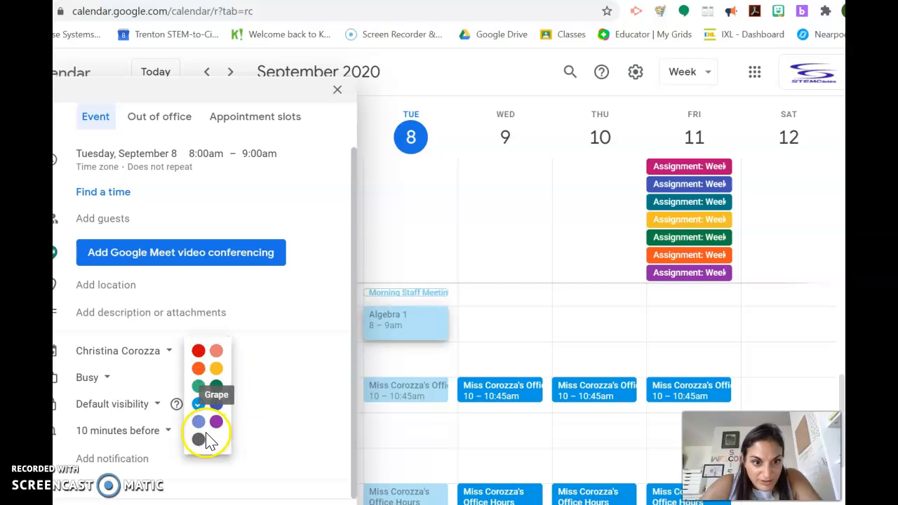
{"action": "left_click", "coordinate": [199, 353]}
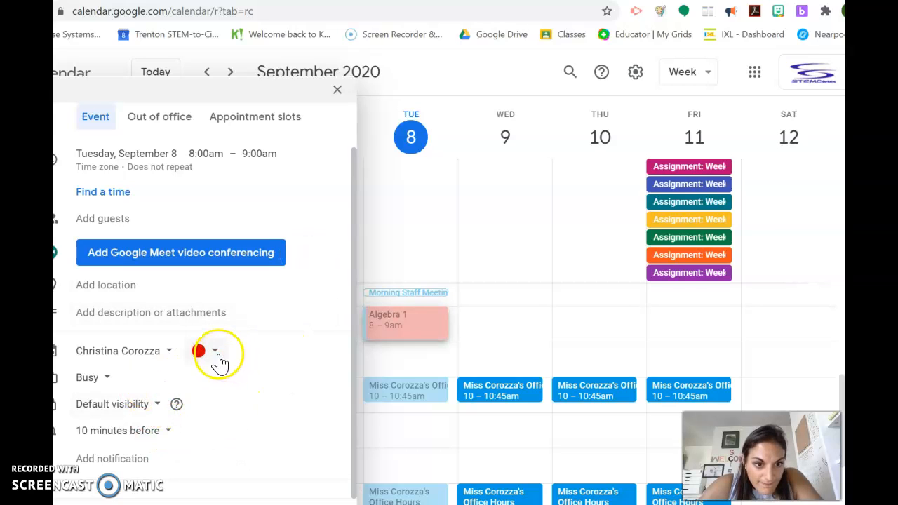
Assign the event to the Algebra 1 A Day, P1 calendar.
{"action": "left_click", "coordinate": [173, 351]}
{"action": "left_click", "coordinate": [177, 447]}
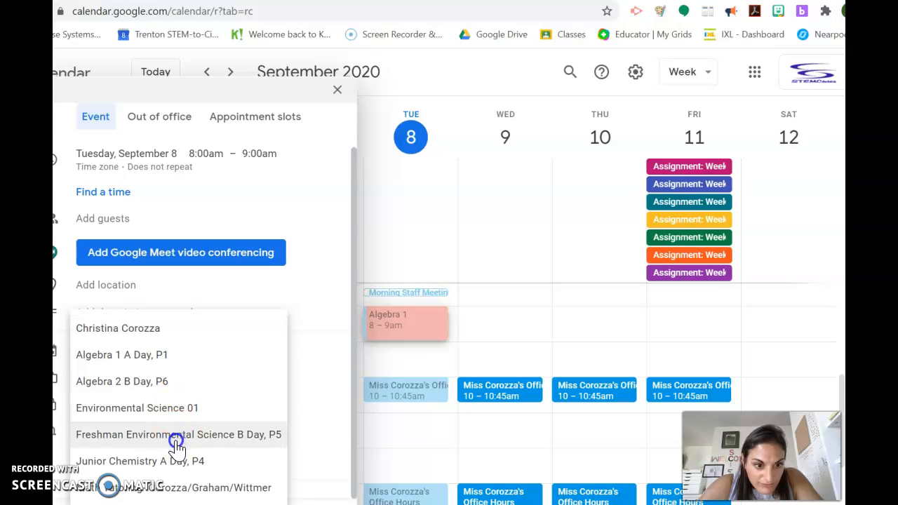
{"action": "scroll", "coordinate": [181, 363], "scroll_direction": "up", "scroll_amount": 1}
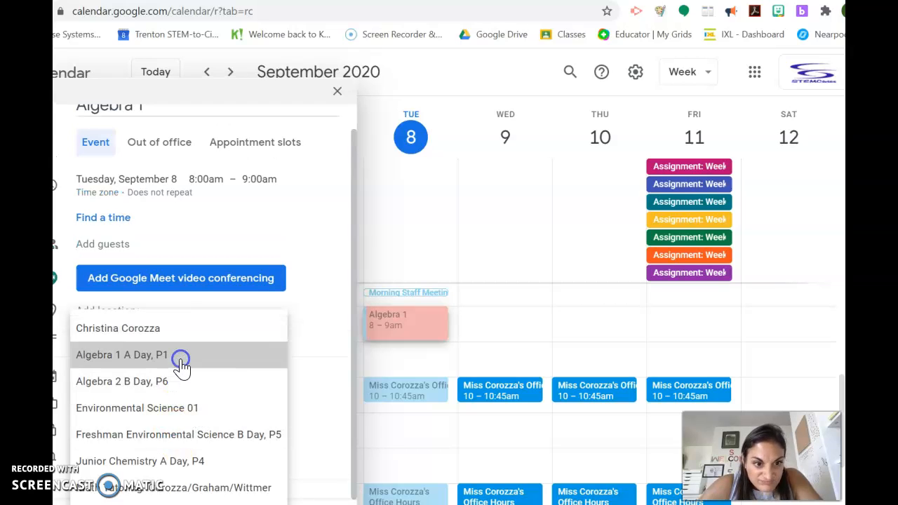
{"action": "left_click", "coordinate": [181, 364]}
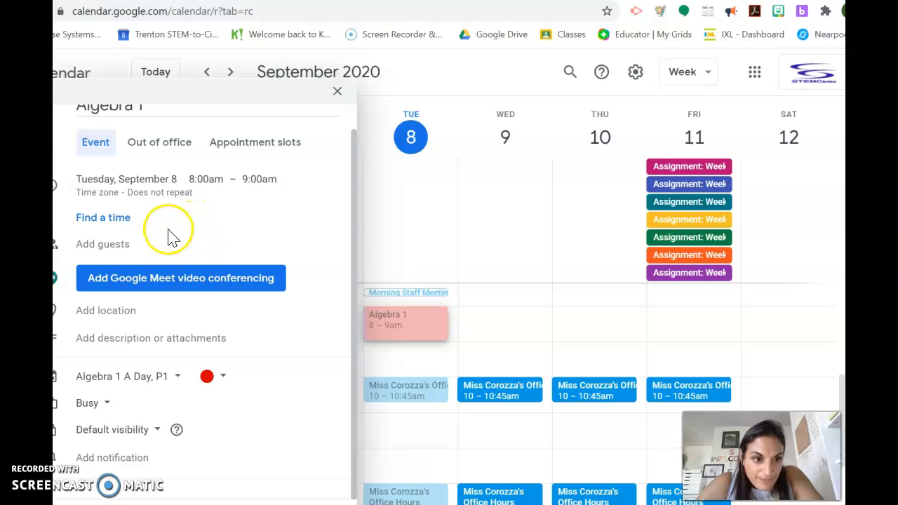
Set a custom recurrence repeating every 1 week on Tuesday and Thursday.
{"action": "left_click_drag", "start_coordinate": [271, 92], "coordinate": [353, 87]}
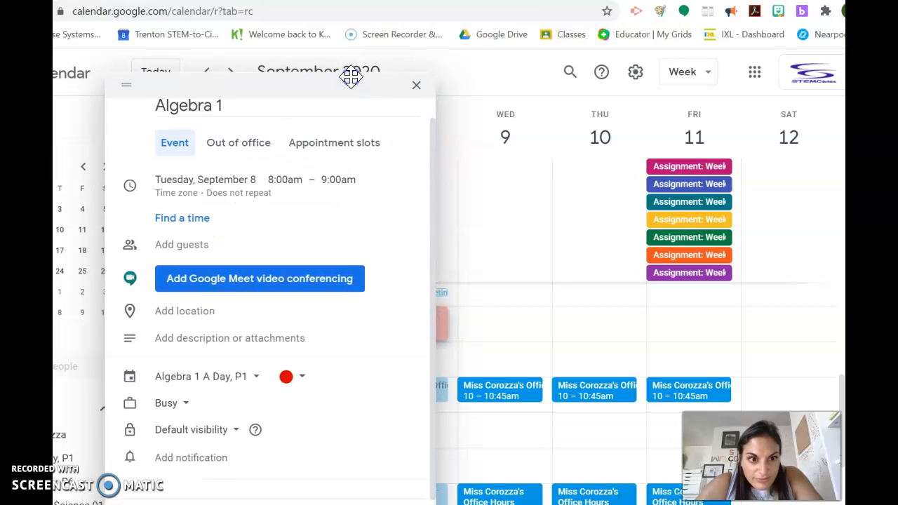
{"action": "left_click", "coordinate": [264, 207]}
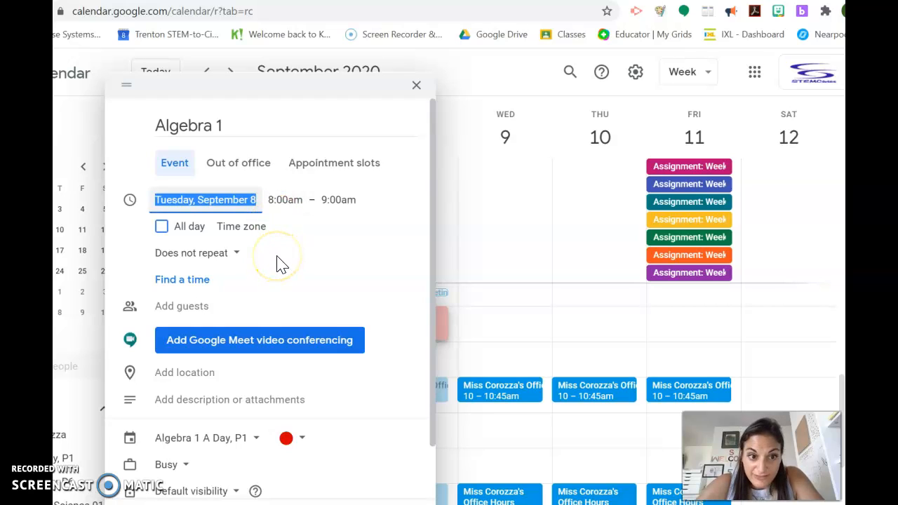
{"action": "left_click", "coordinate": [228, 257]}
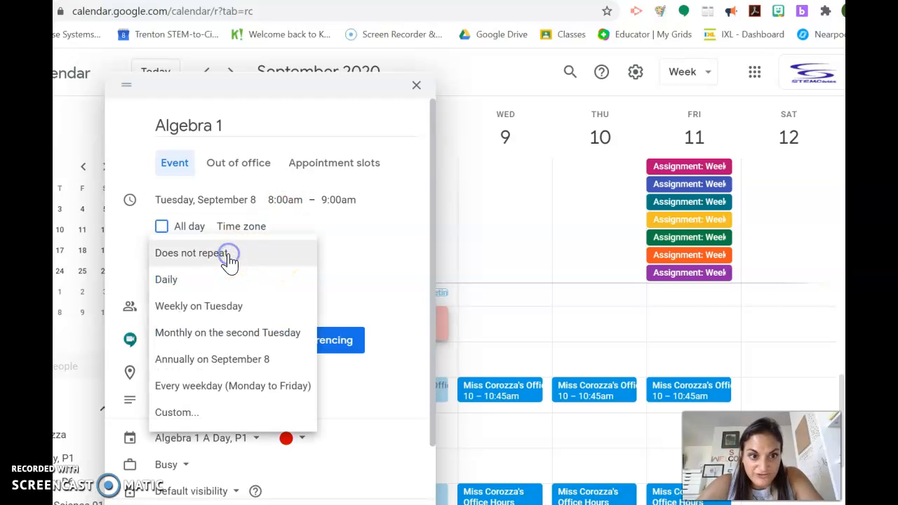
{"action": "left_click", "coordinate": [206, 411]}
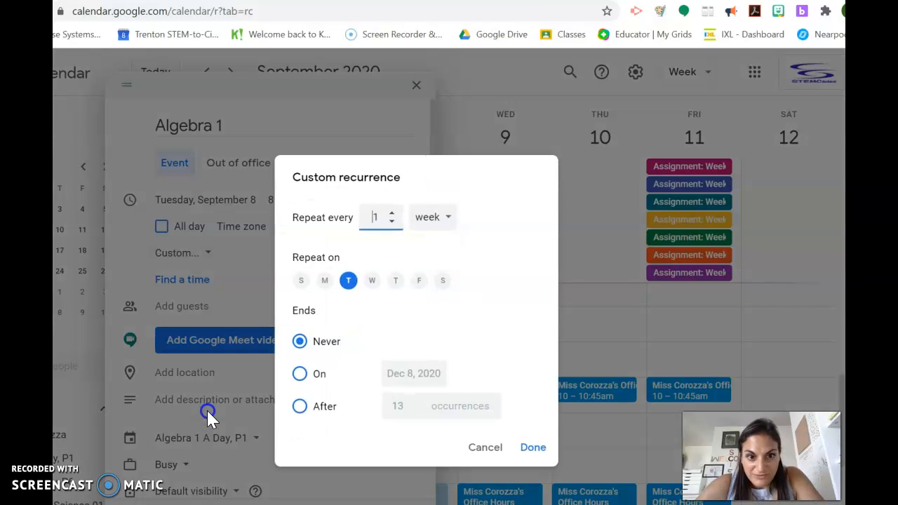
{"action": "left_click", "coordinate": [402, 283]}
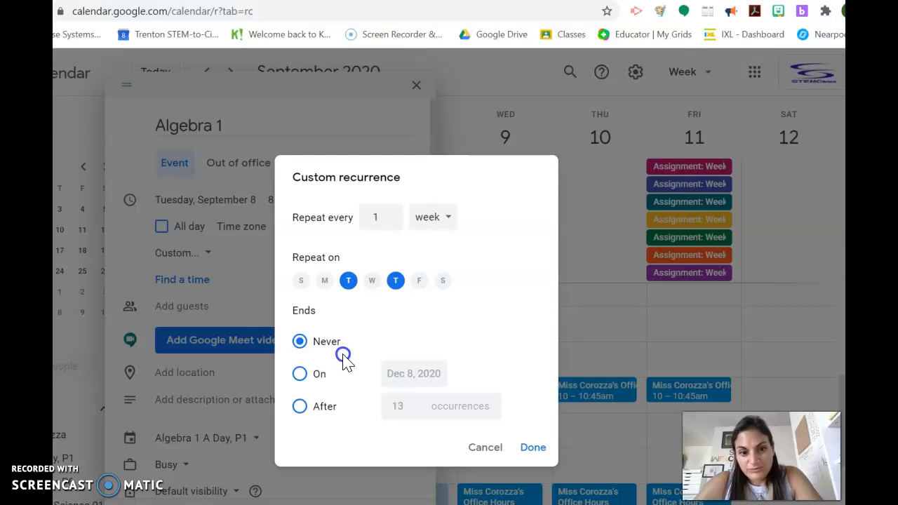
Make the recurrence end on Jun 25, 2021 and confirm the custom recurrence.
{"action": "left_click", "coordinate": [303, 411]}
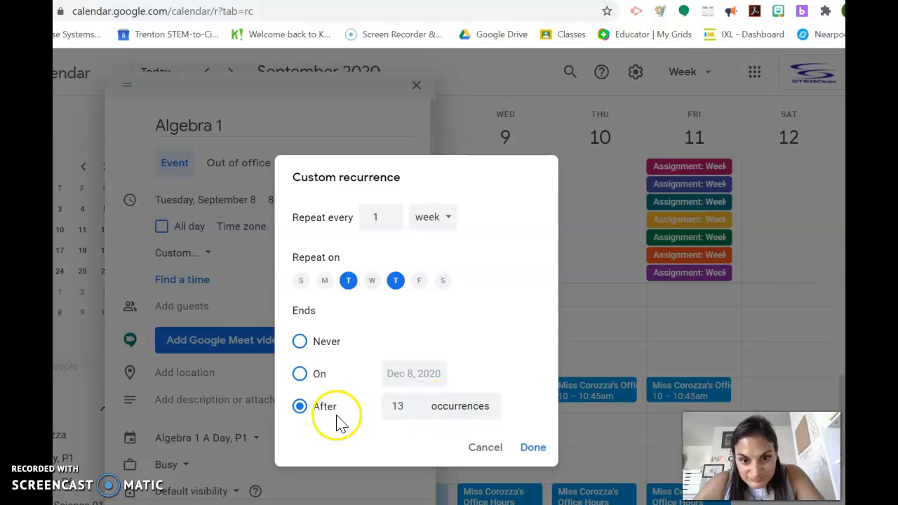
{"action": "left_click", "coordinate": [416, 410]}
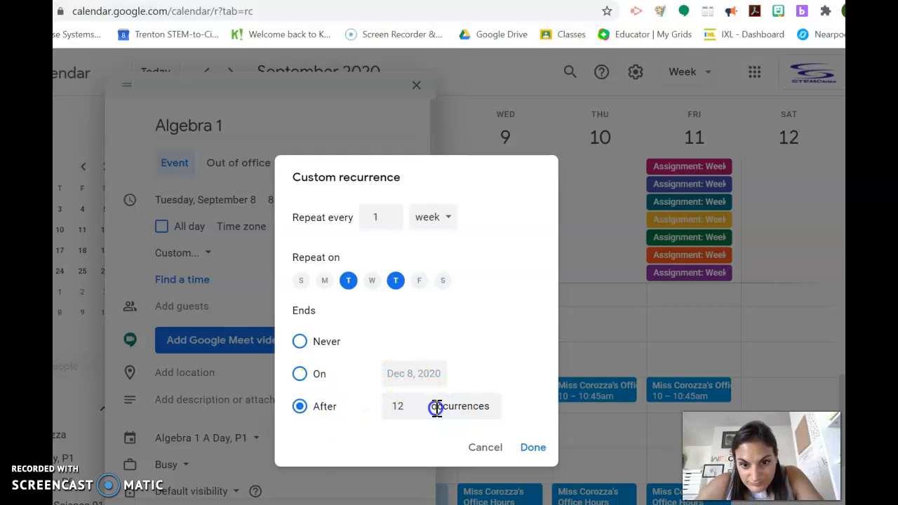
{"action": "left_click", "coordinate": [298, 375]}
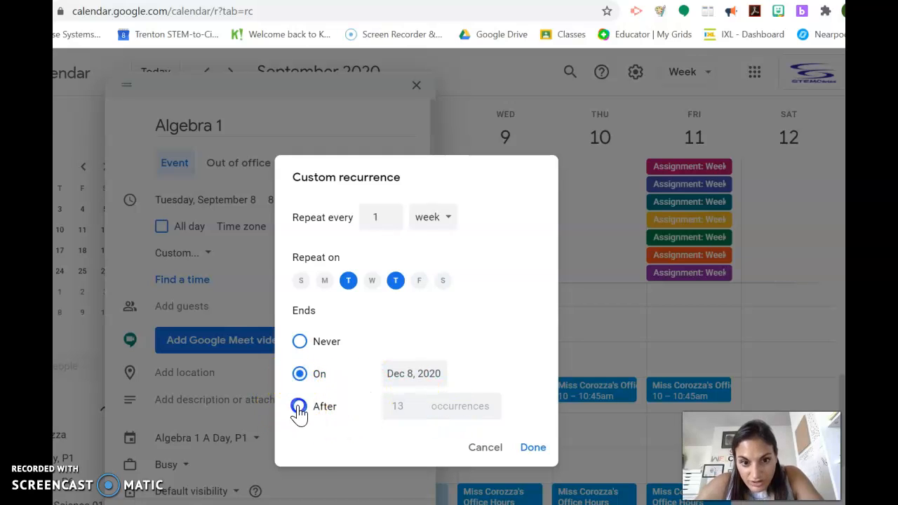
{"action": "left_click", "coordinate": [407, 374]}
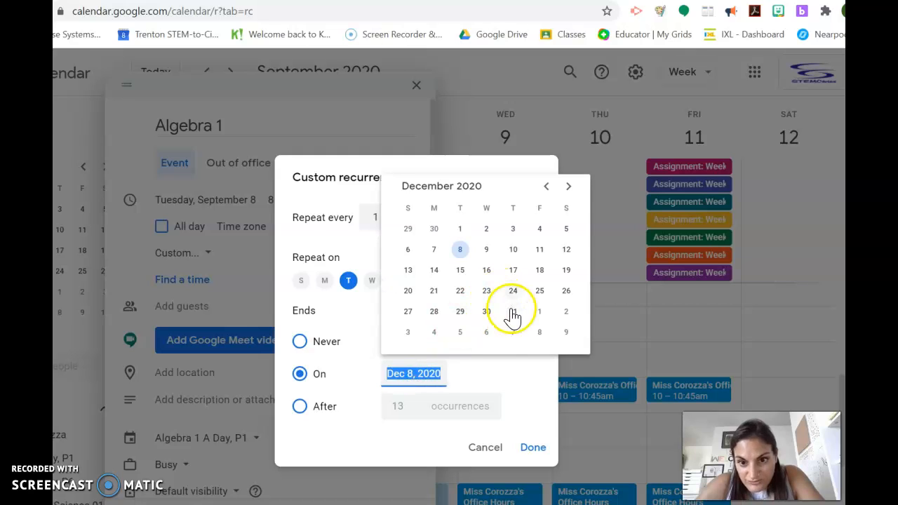
{"action": "left_click", "coordinate": [568, 193]}
{"action": "left_click", "coordinate": [569, 199]}
{"action": "left_click", "coordinate": [569, 199]}
{"action": "left_click", "coordinate": [569, 199]}
{"action": "left_click", "coordinate": [569, 199]}
{"action": "left_click", "coordinate": [569, 188]}
{"action": "left_click", "coordinate": [569, 187]}
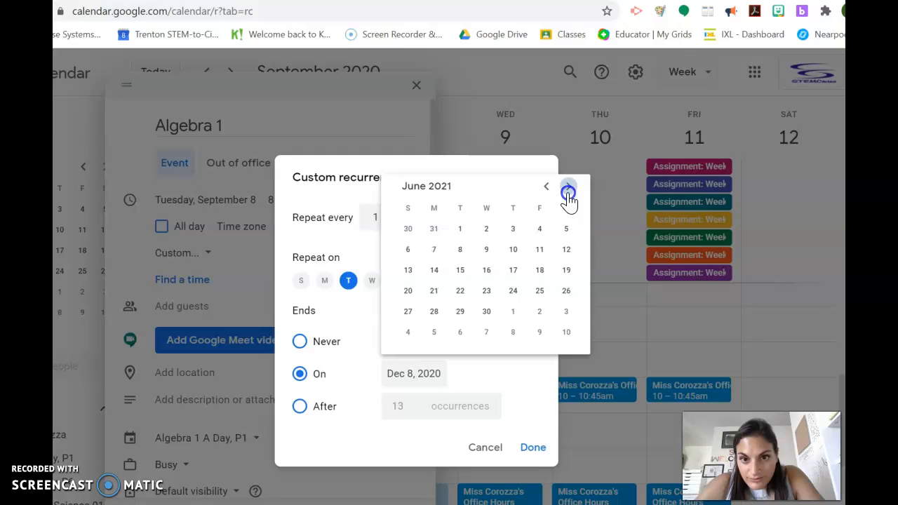
{"action": "left_click", "coordinate": [539, 292]}
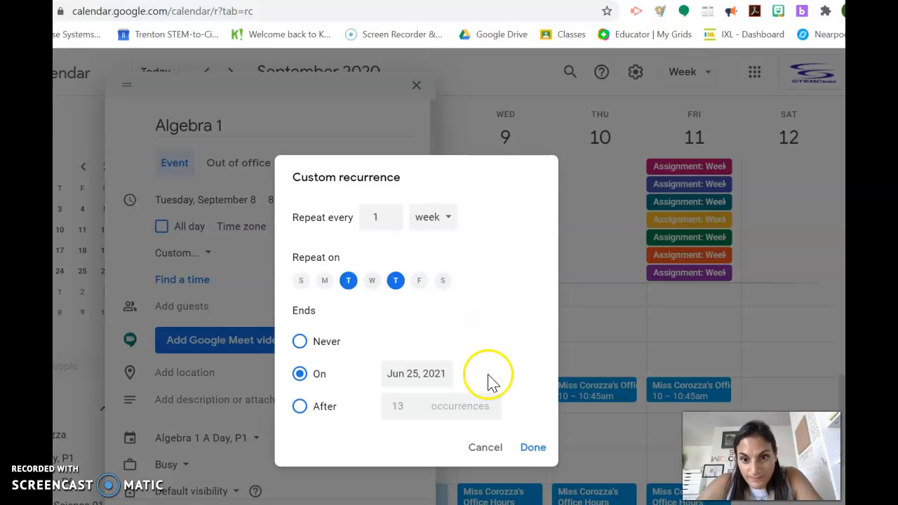
{"action": "left_click", "coordinate": [525, 450]}
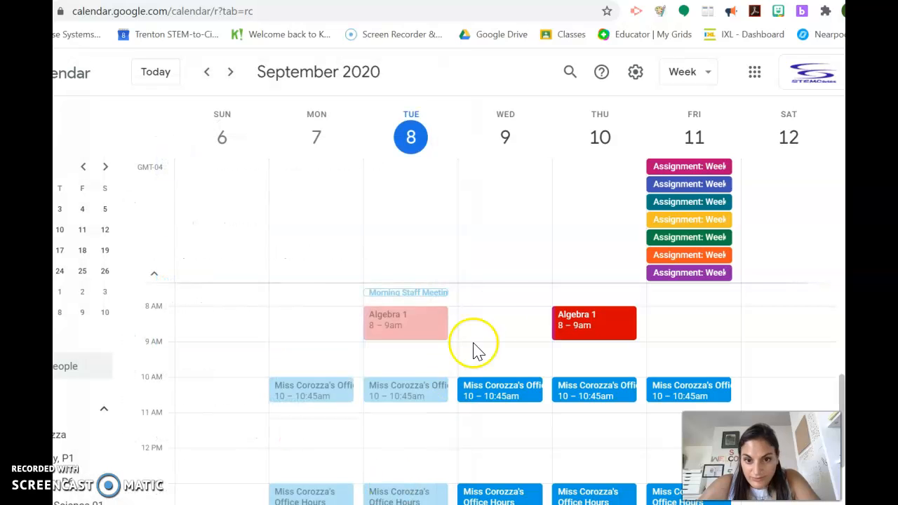
Browse to the following week and back to check the repeated Algebra 1 events.
{"action": "left_click", "coordinate": [231, 74]}
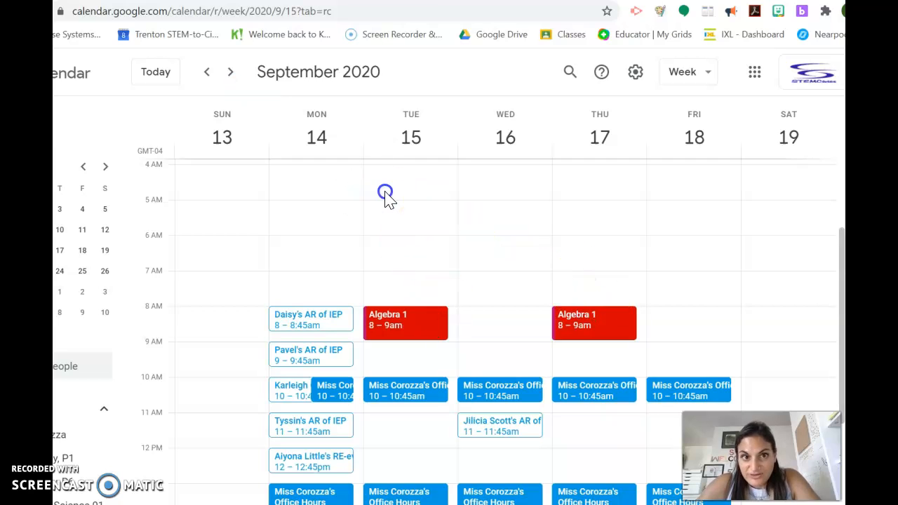
{"action": "left_click", "coordinate": [207, 78]}
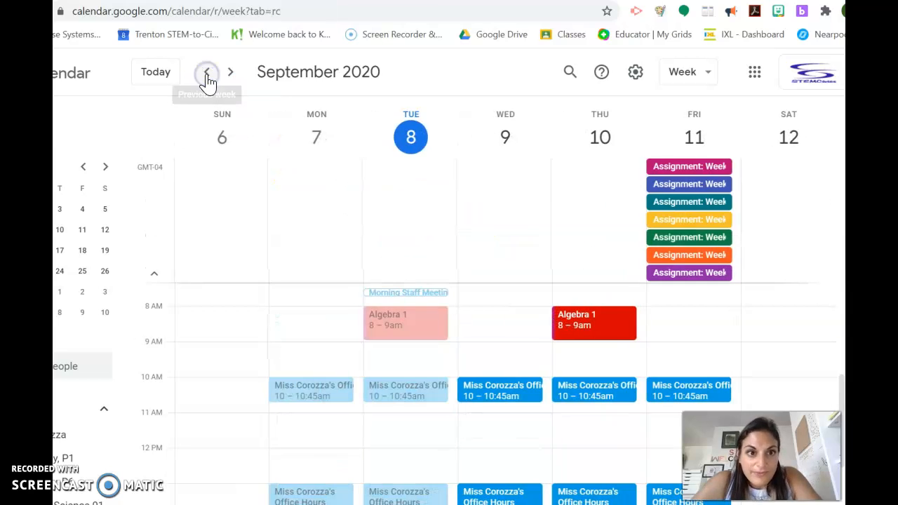